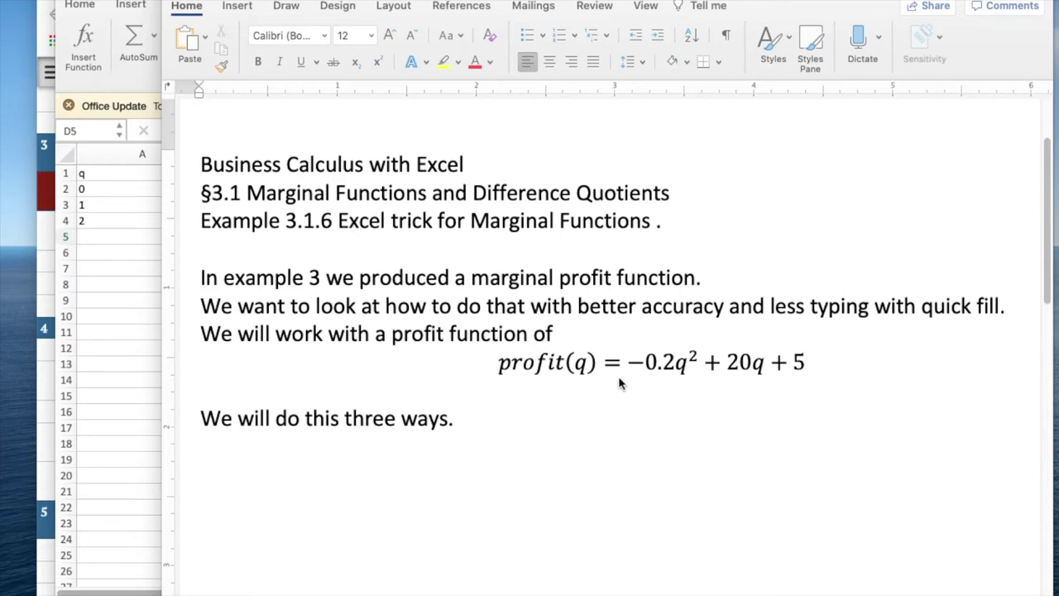
Fill the revenue(q) formula from B2 down through B7.
left_click(149, 290)
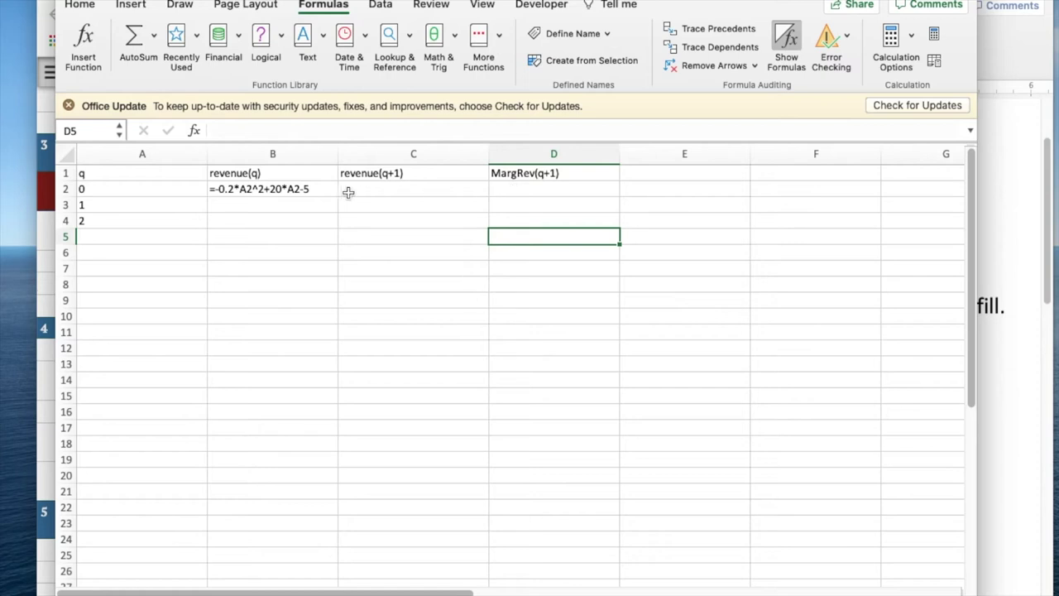
double_click(320, 191)
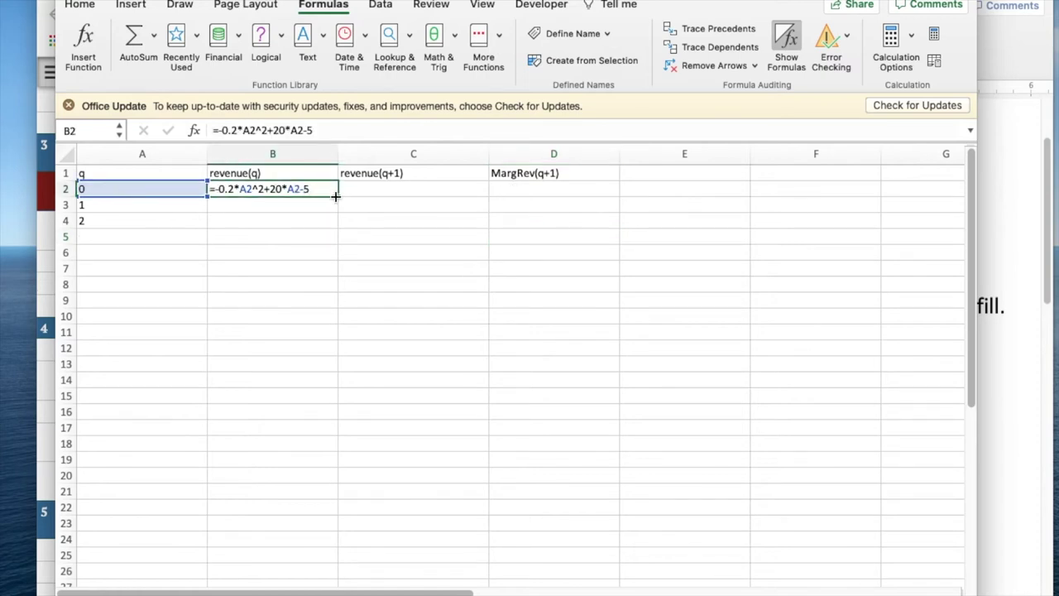
left_click_drag(338, 198, 327, 272)
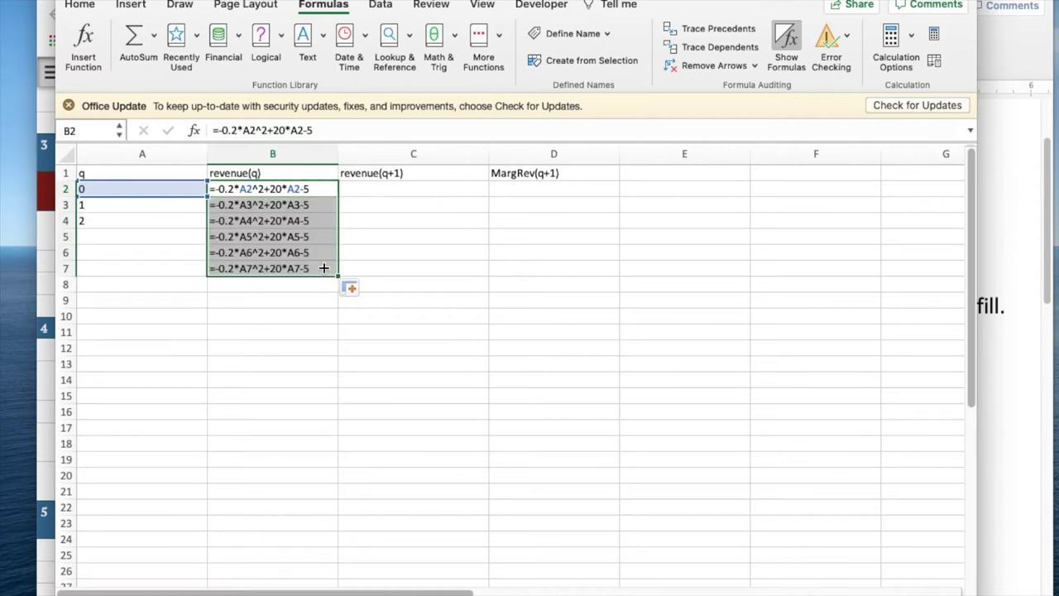
Enter 0 and 1 in A2:A3 and extend the q series to 0 through 5 in A7.
left_click(157, 188)
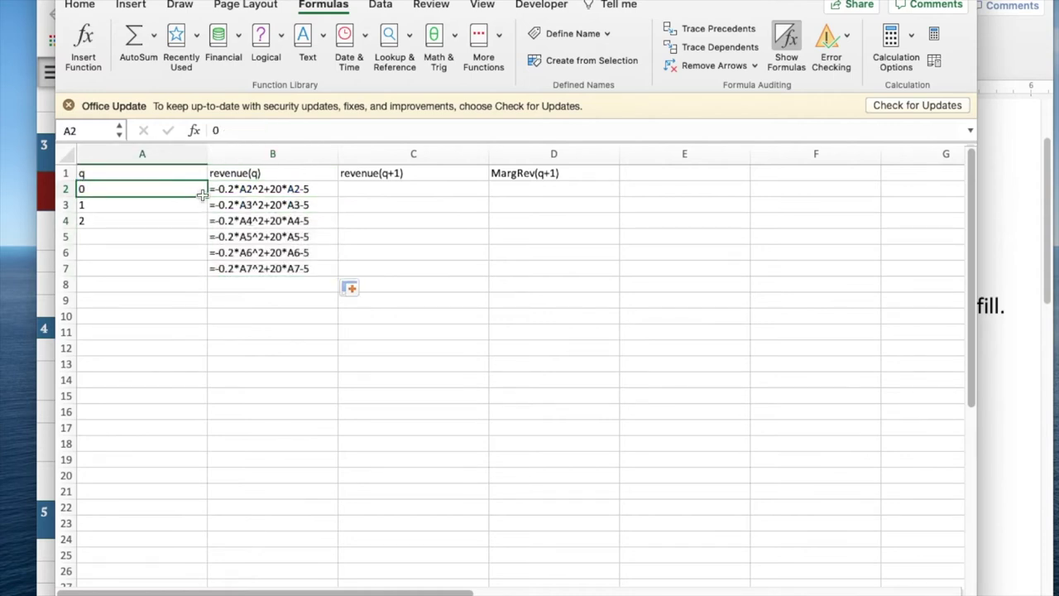
mouse_move(203, 191)
left_mouse_down()
mouse_move(197, 232)
mouse_move(202, 195)
left_mouse_up()
left_click_drag(206, 196, 205, 270)
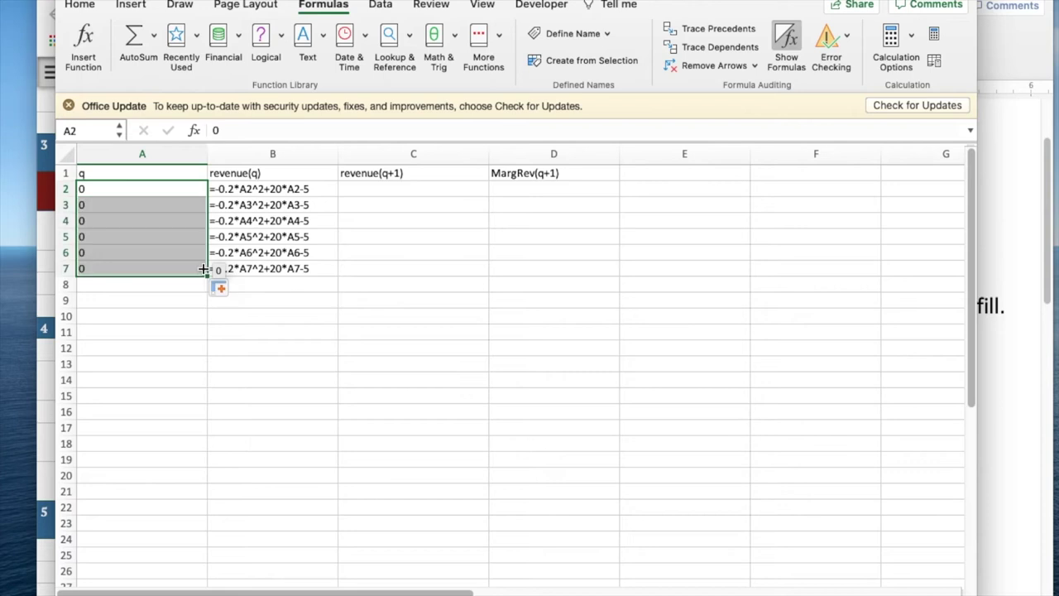
left_click(140, 205)
type("1")
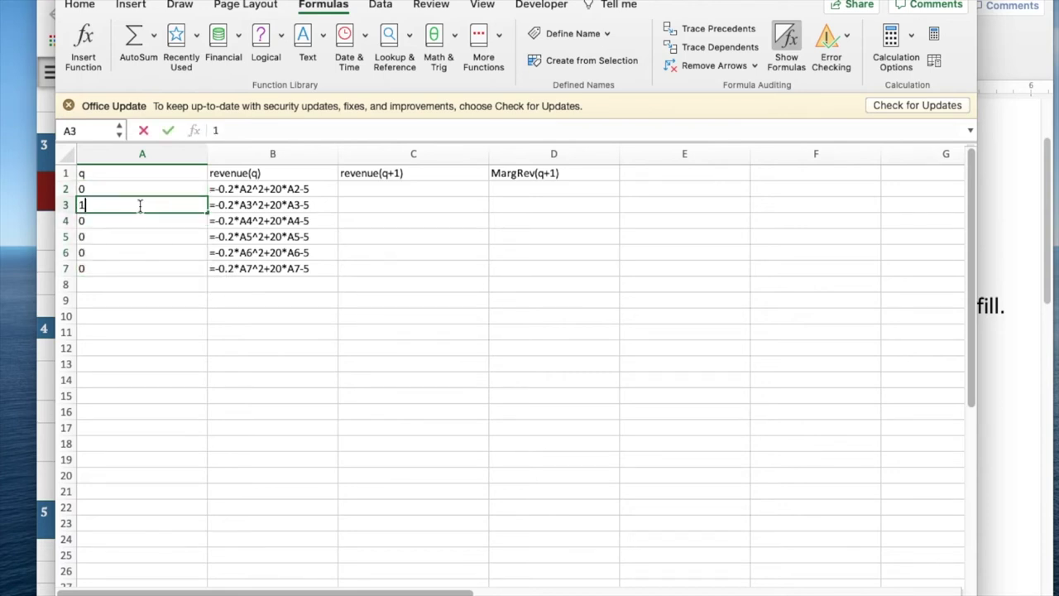
key("Return")
left_click_drag(170, 187, 205, 275)
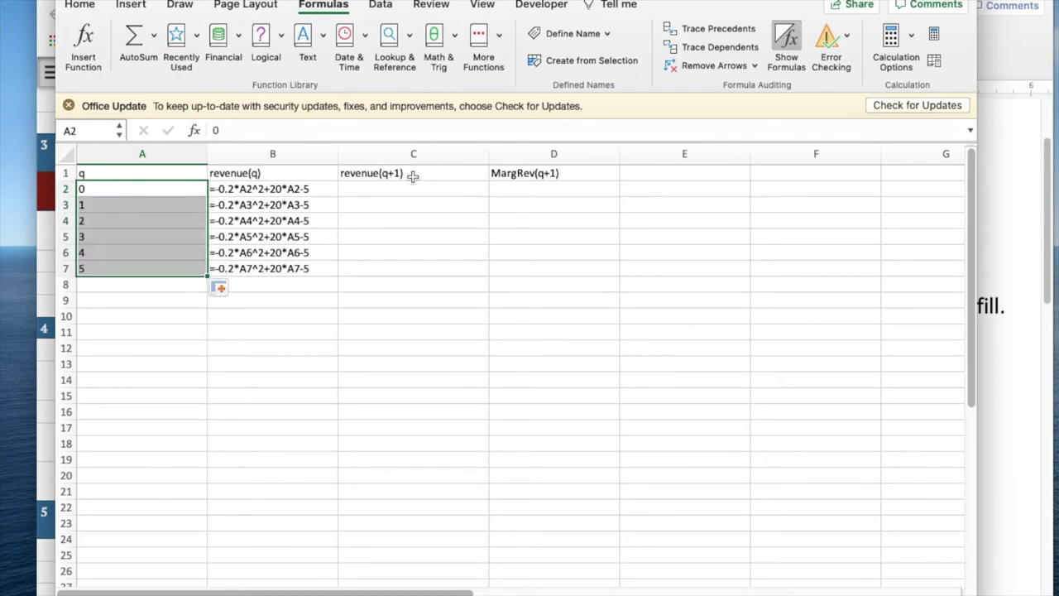
Enter =B3-B2 in D2 and fill it down to D6, ending at =B7-B6.
left_click(521, 185)
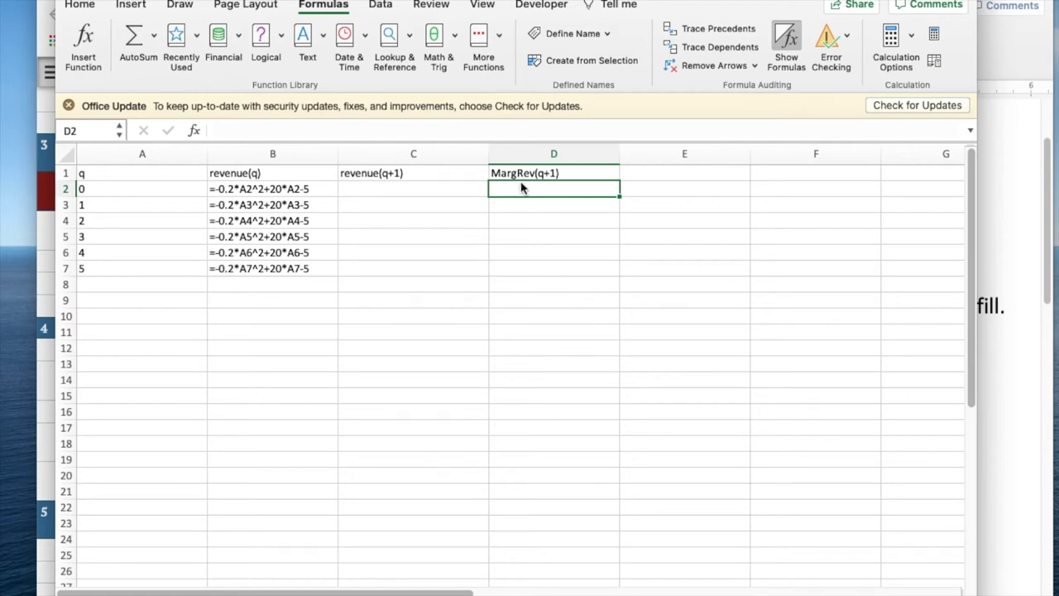
type("=")
left_click(295, 216)
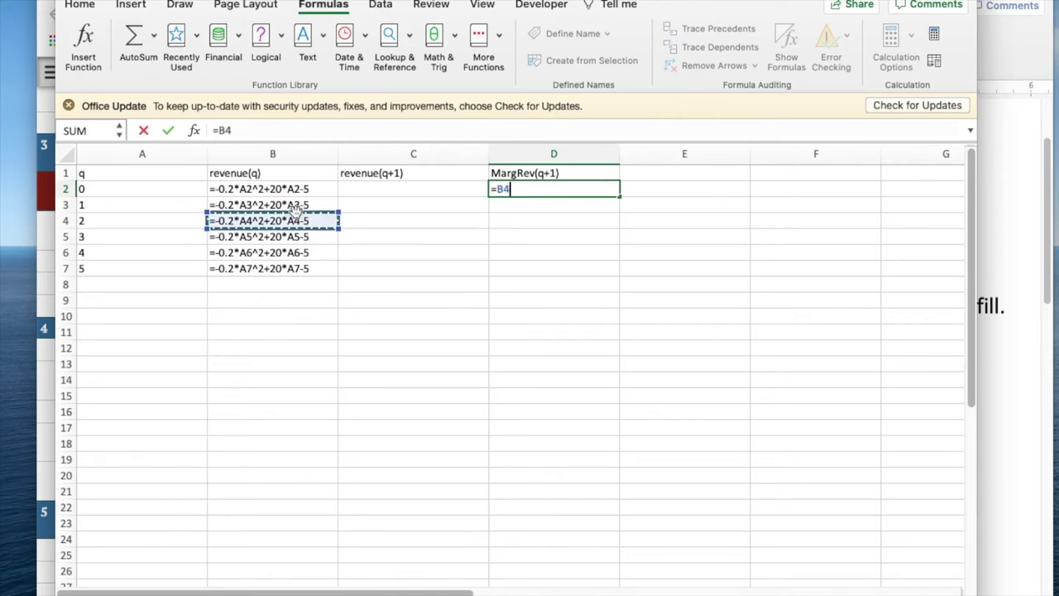
left_click(301, 205)
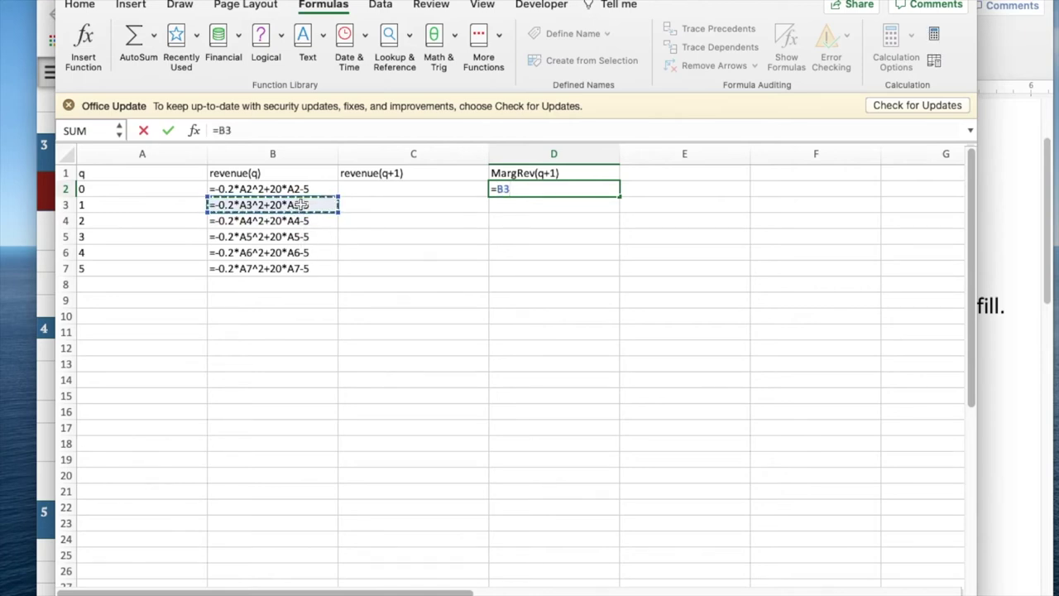
type("-")
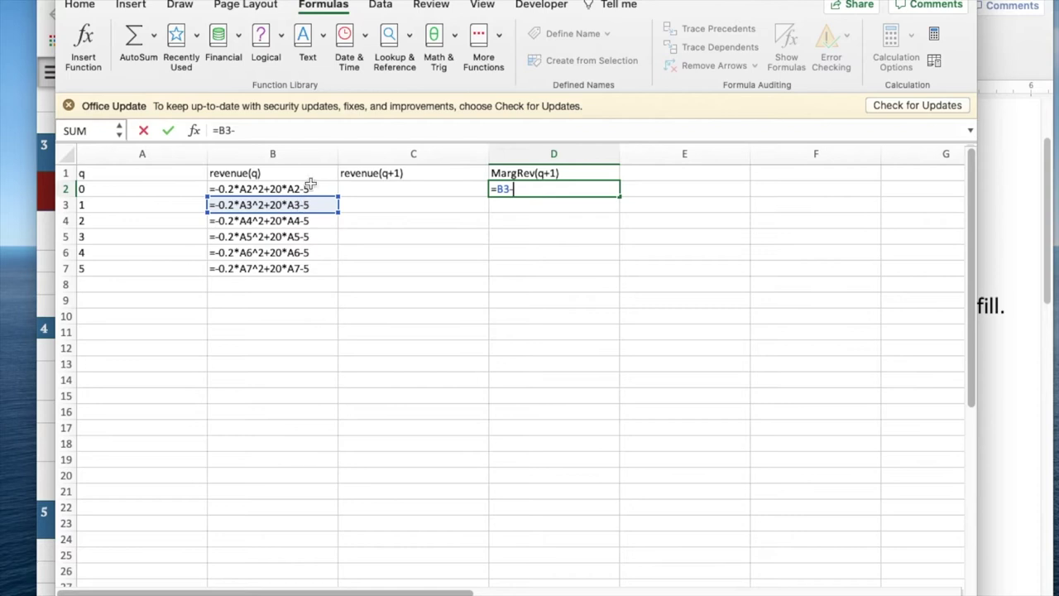
left_click(304, 189)
key("Return")
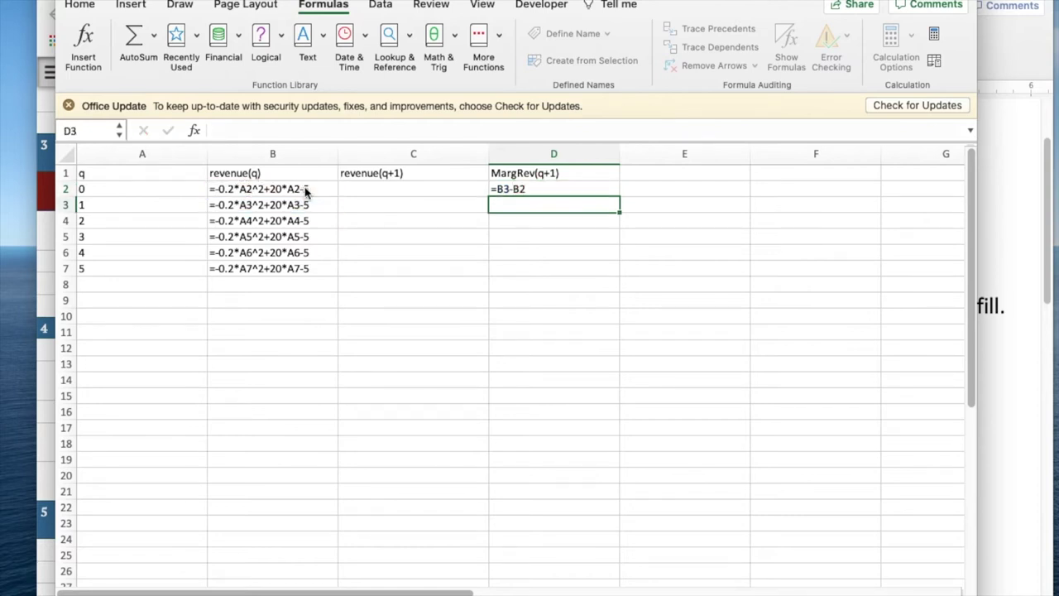
left_click(605, 185)
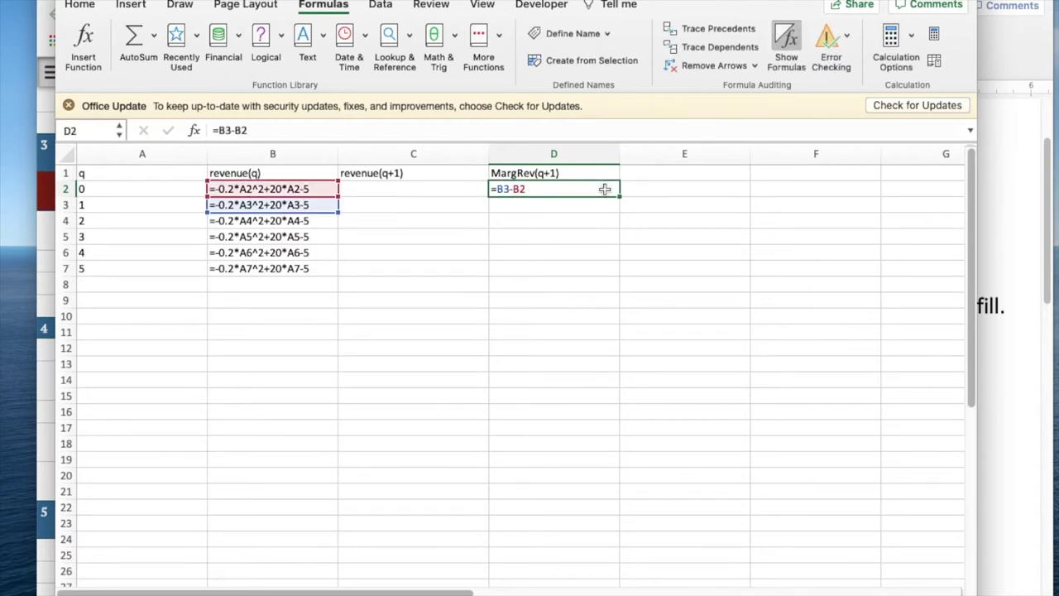
left_click_drag(618, 199, 614, 255)
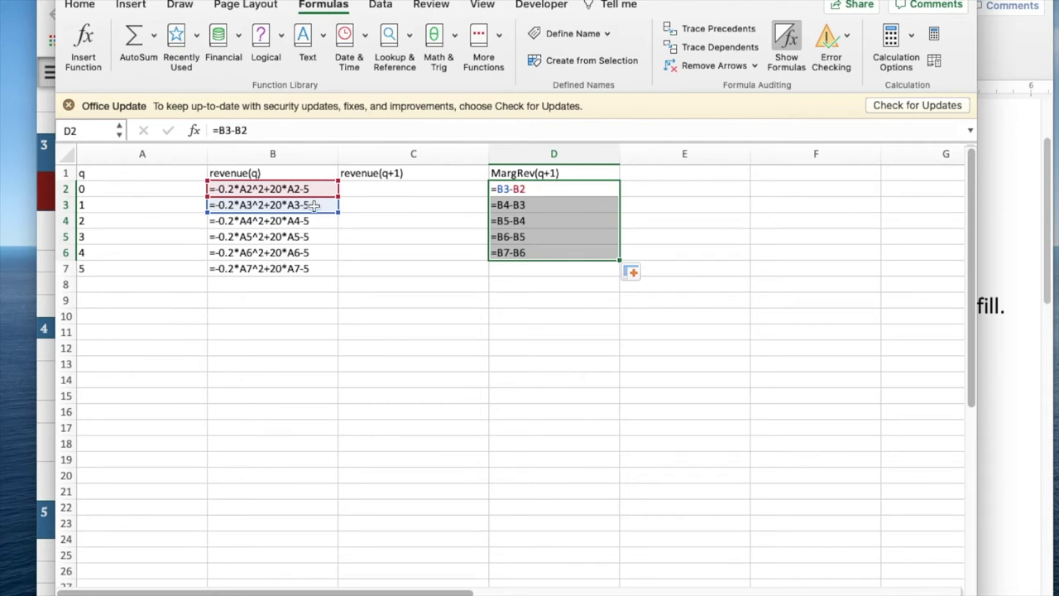
Change A3 to 10 and refill A2:A7 as 0, 10, 20, 30, 40, 50.
left_click(127, 208)
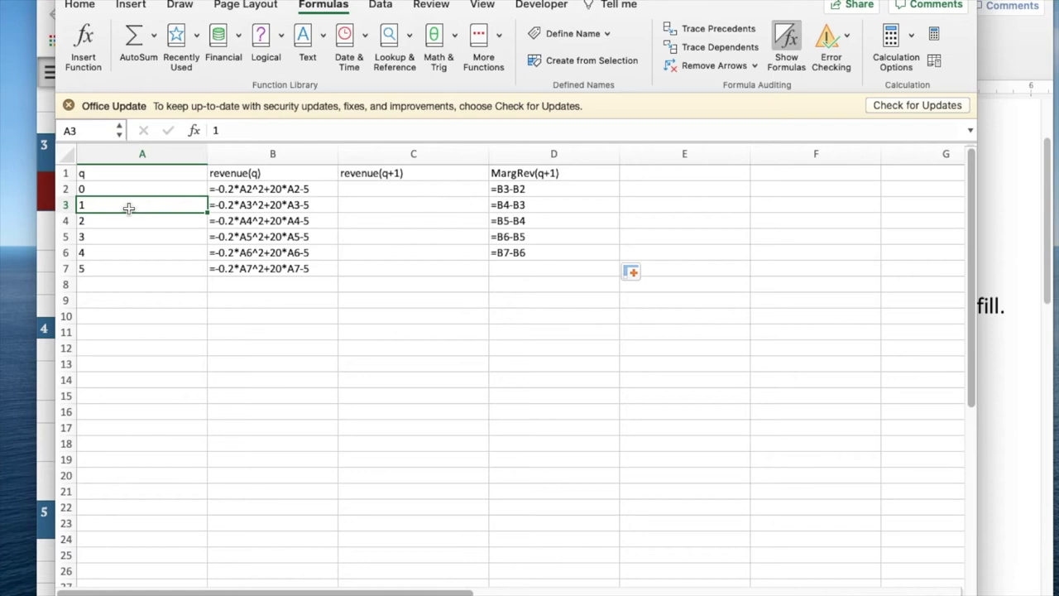
type("10")
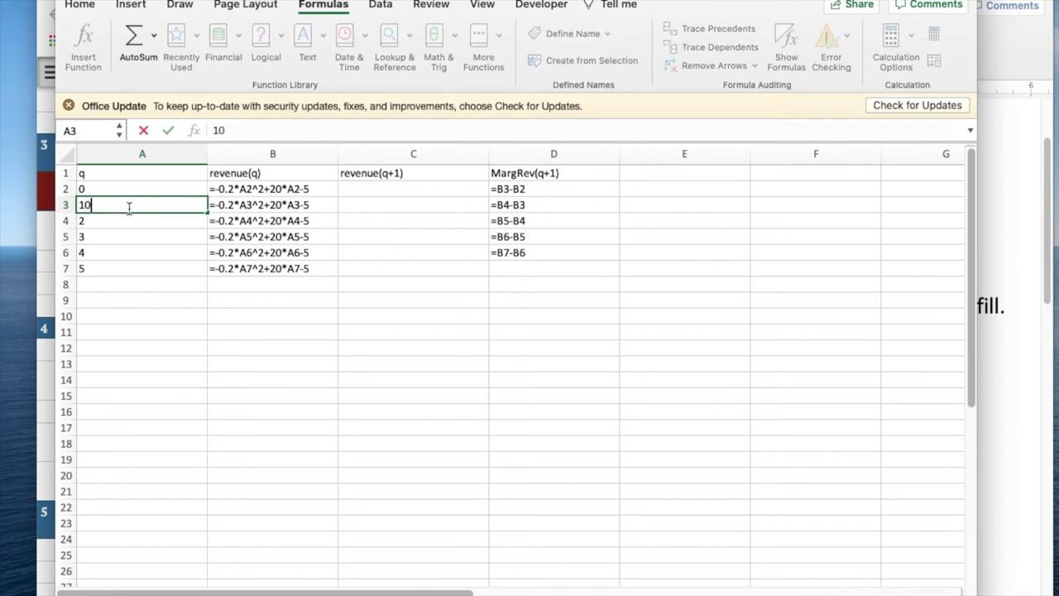
key("Return")
left_click_drag(145, 187, 141, 201)
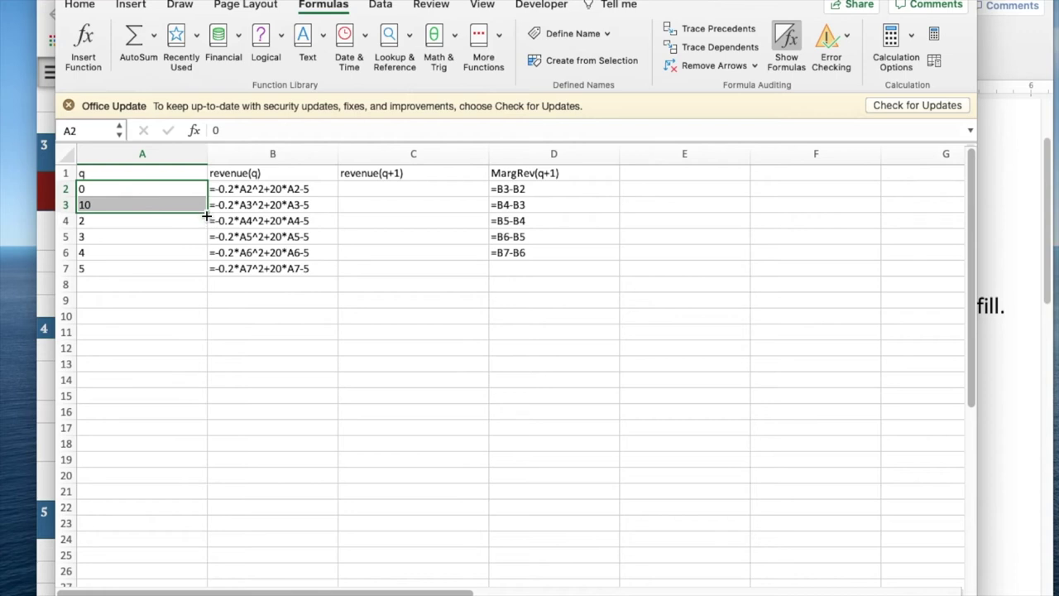
left_click_drag(205, 214, 196, 276)
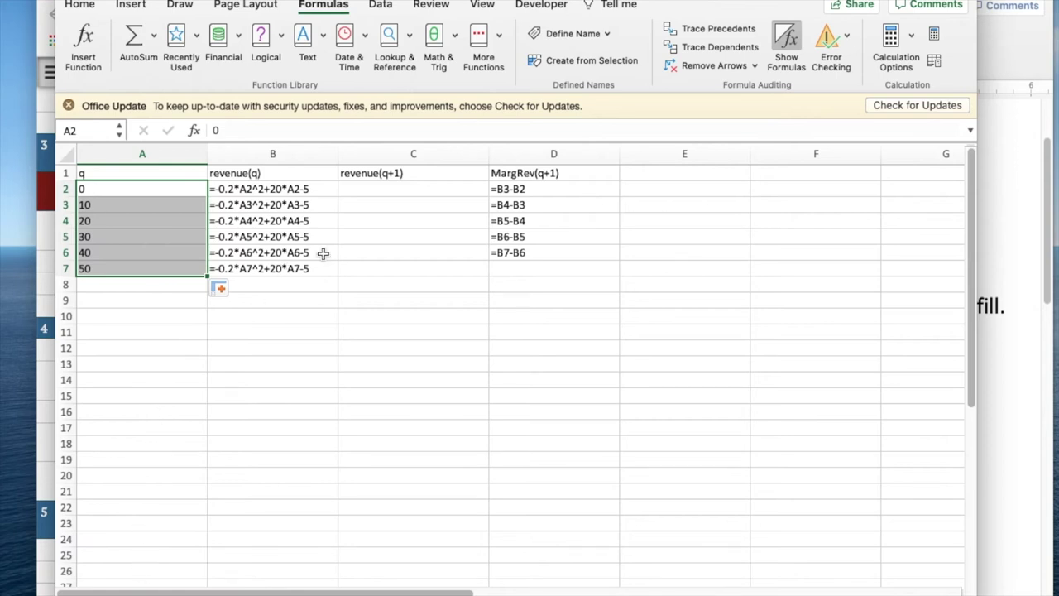
Copy the revenue(q) formula text from B2 and paste it into C2.
left_click(292, 192)
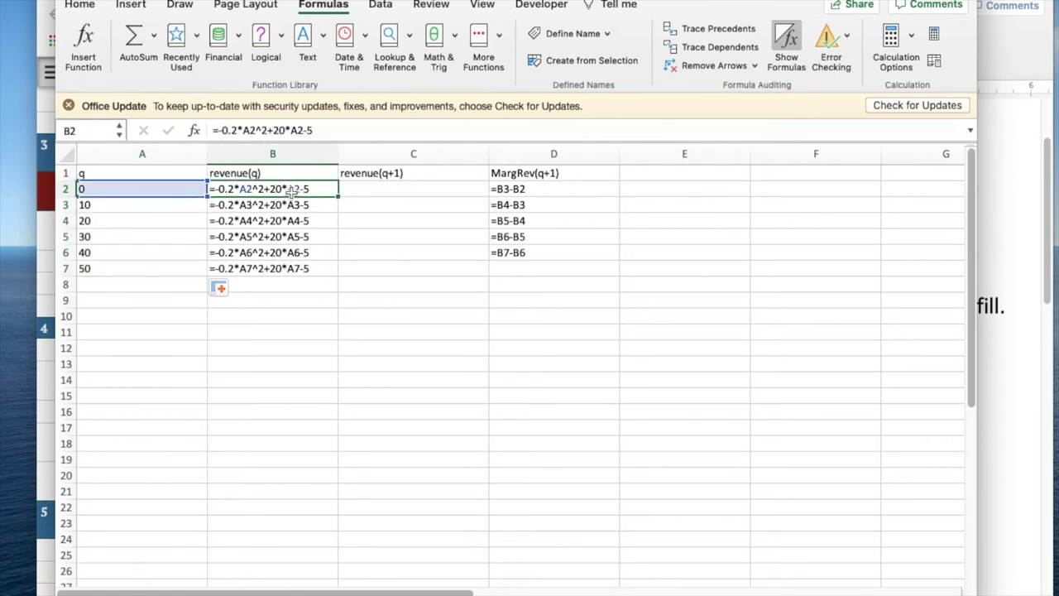
left_click_drag(339, 130, 207, 131)
key("super+c")
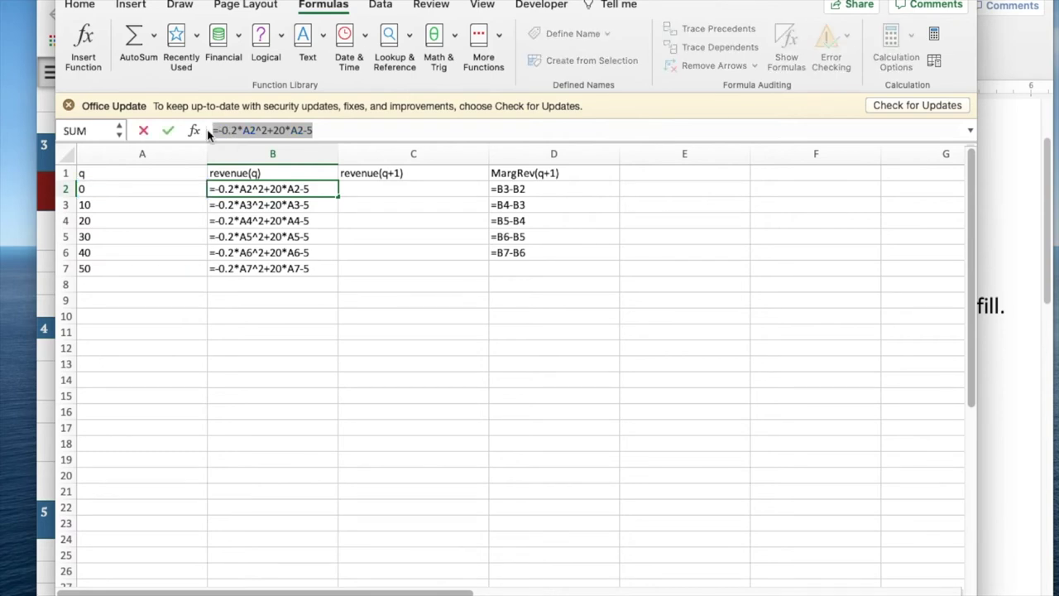
key("Return")
left_click(389, 188)
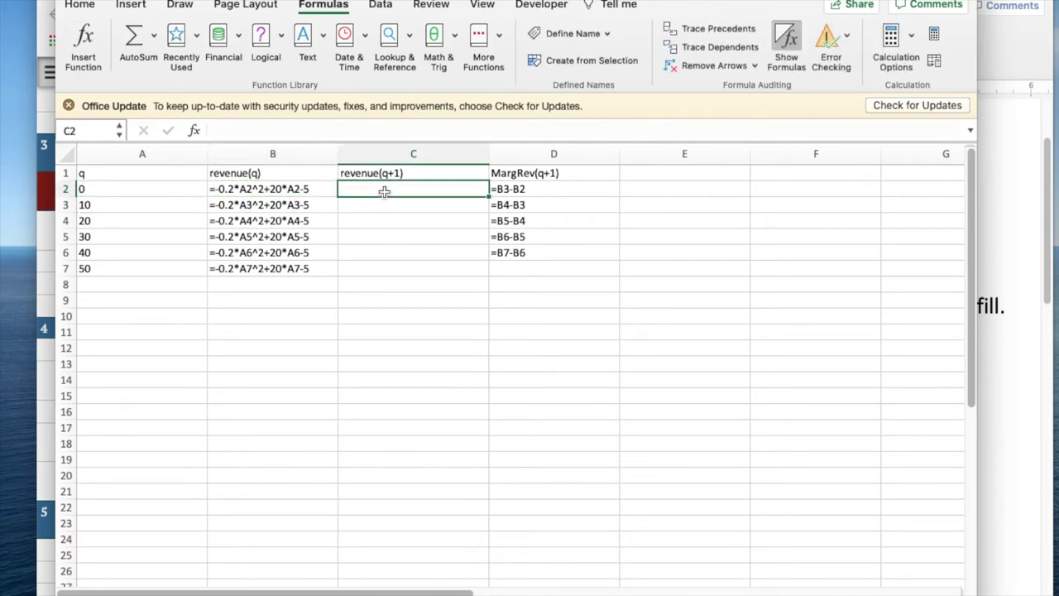
key("super+v")
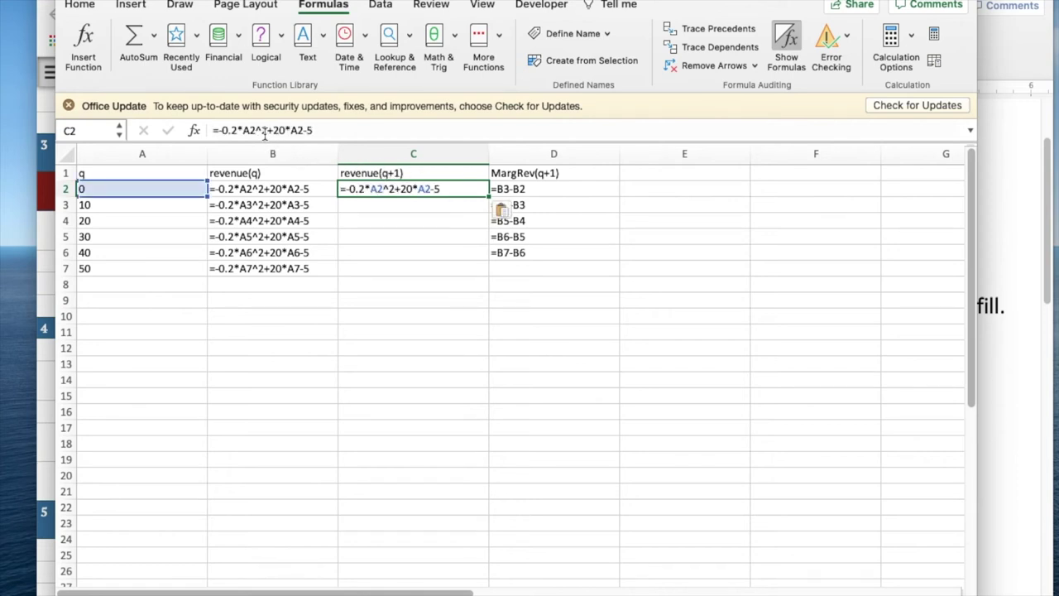
Edit C2 to read =-0.2*(A2-1)^2+20*(A2-1)-5.
left_click(245, 130)
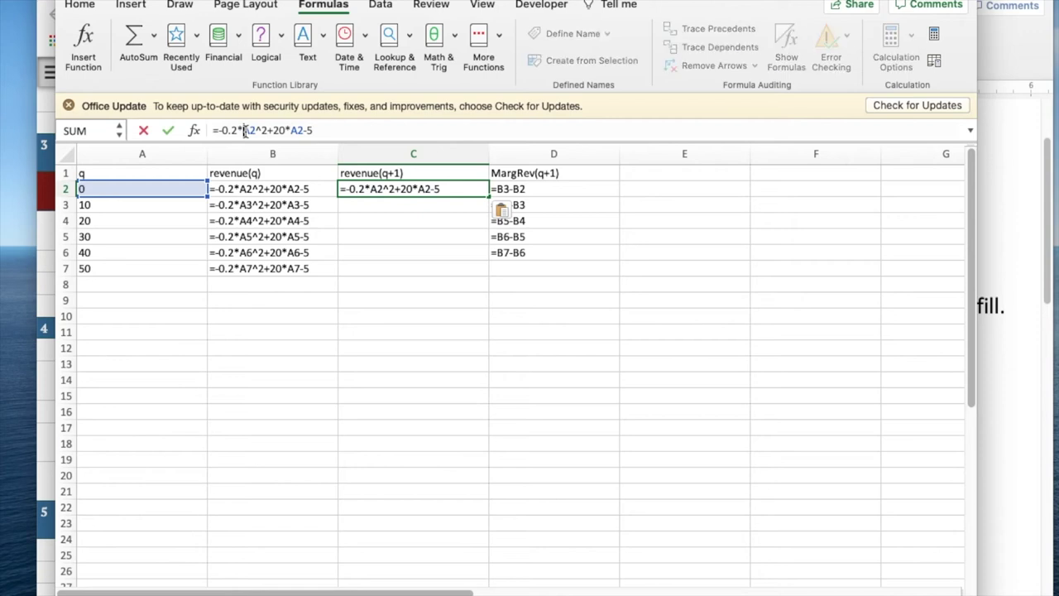
type("(")
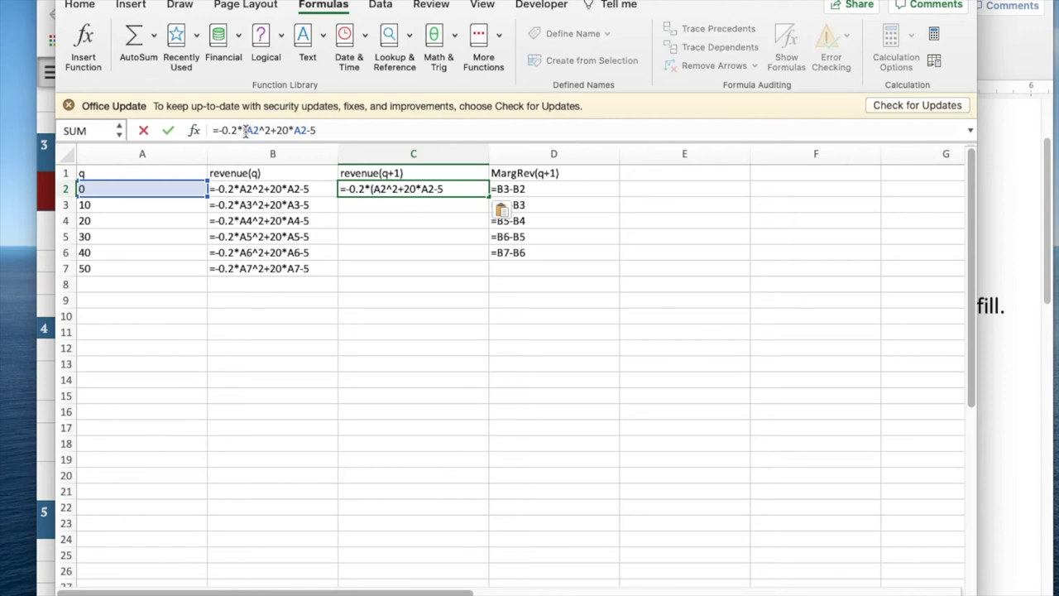
key("Right")
type("-1")
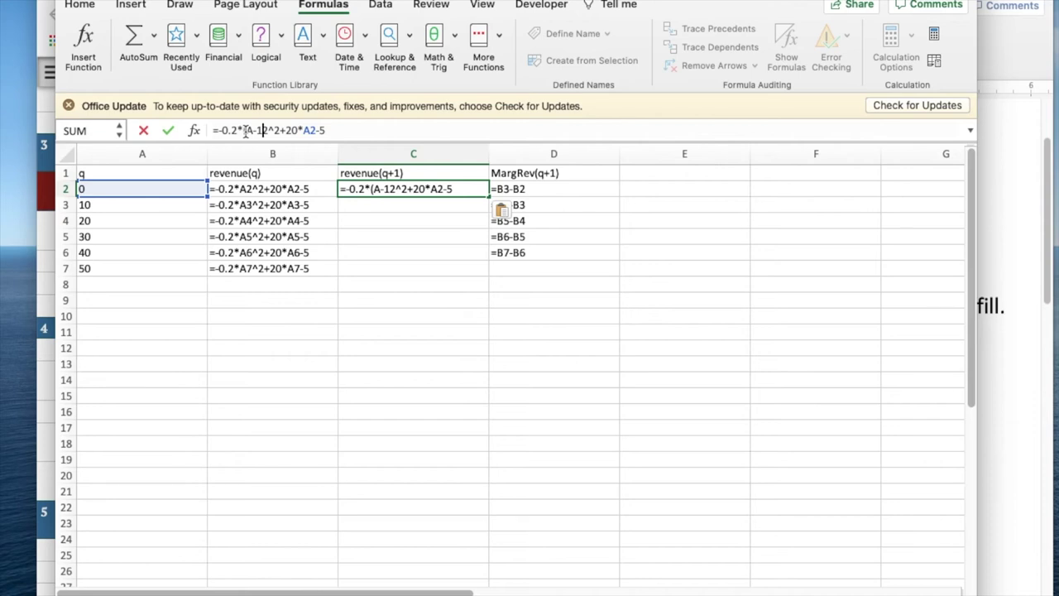
type(")")
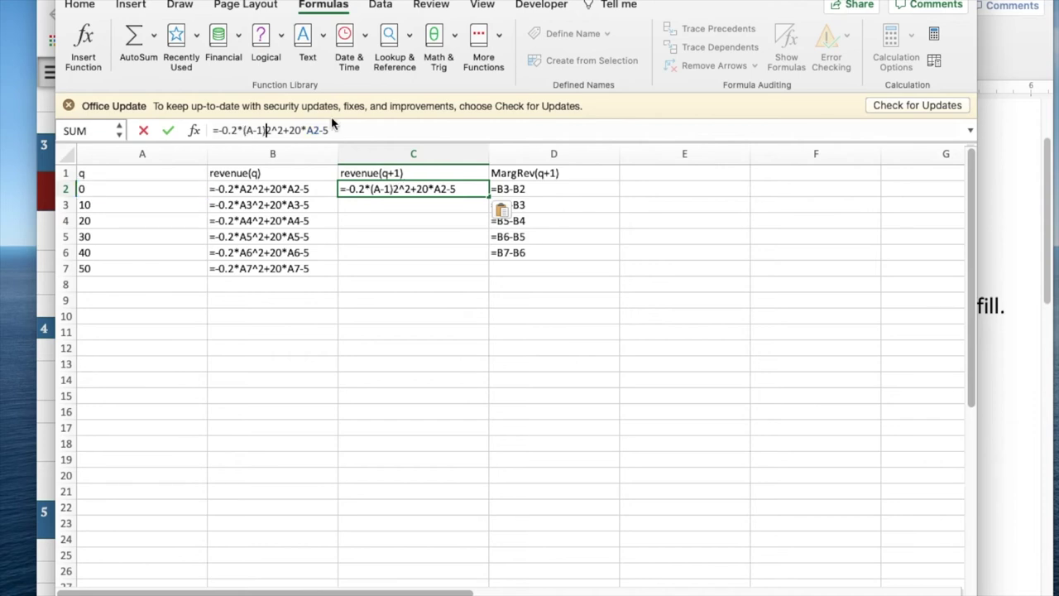
left_click(252, 132)
type("2")
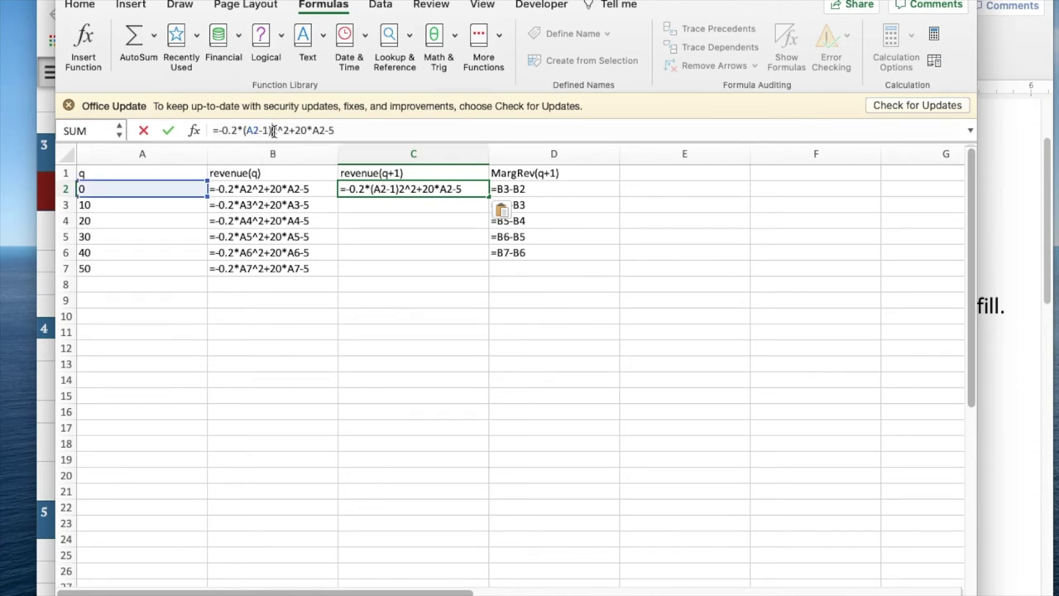
left_click(275, 131)
key("Delete")
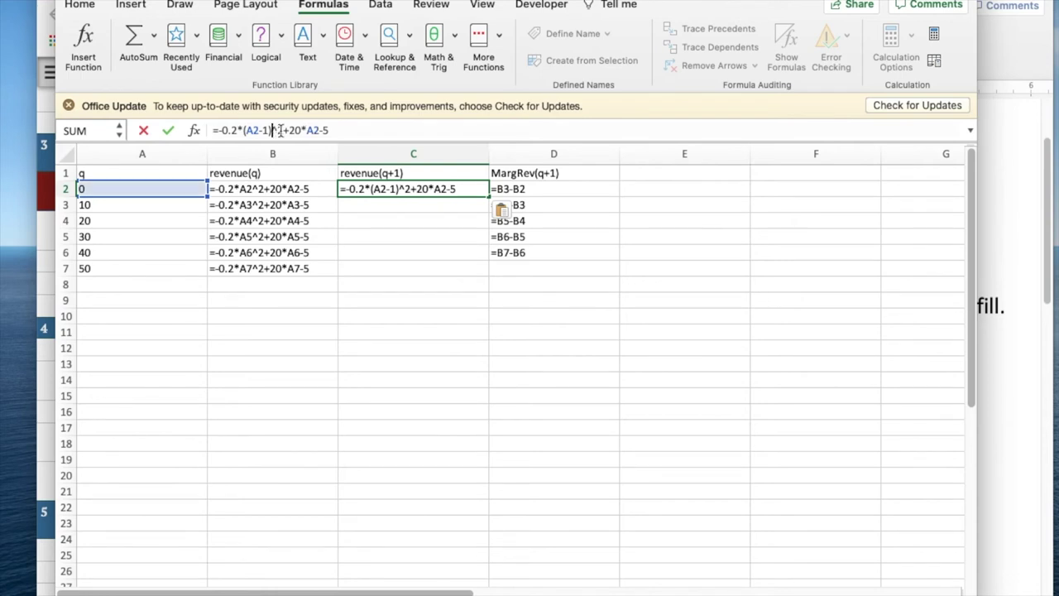
left_click(306, 130)
type("(A2-1)-")
key("Return")
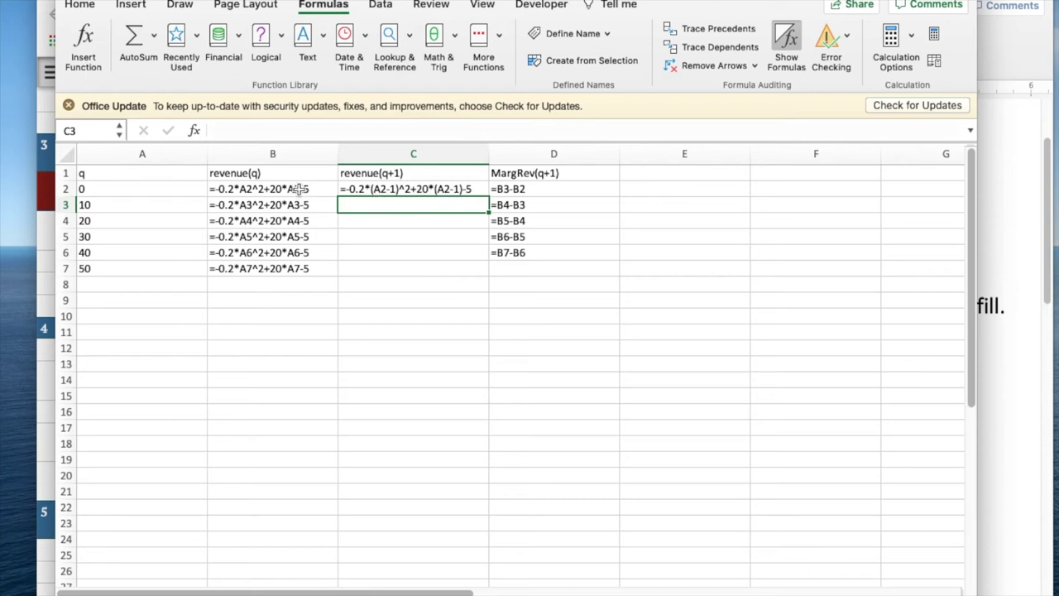
Replace D2 with =C2-B2 and fill C2:D2 down to row 6.
double_click(533, 189)
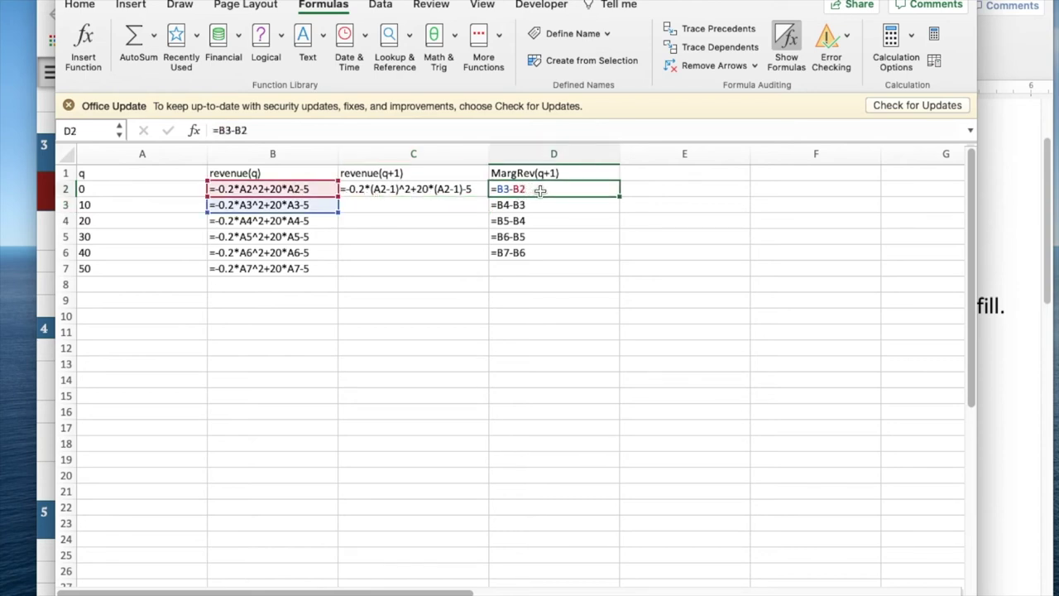
key("Escape")
key("Delete")
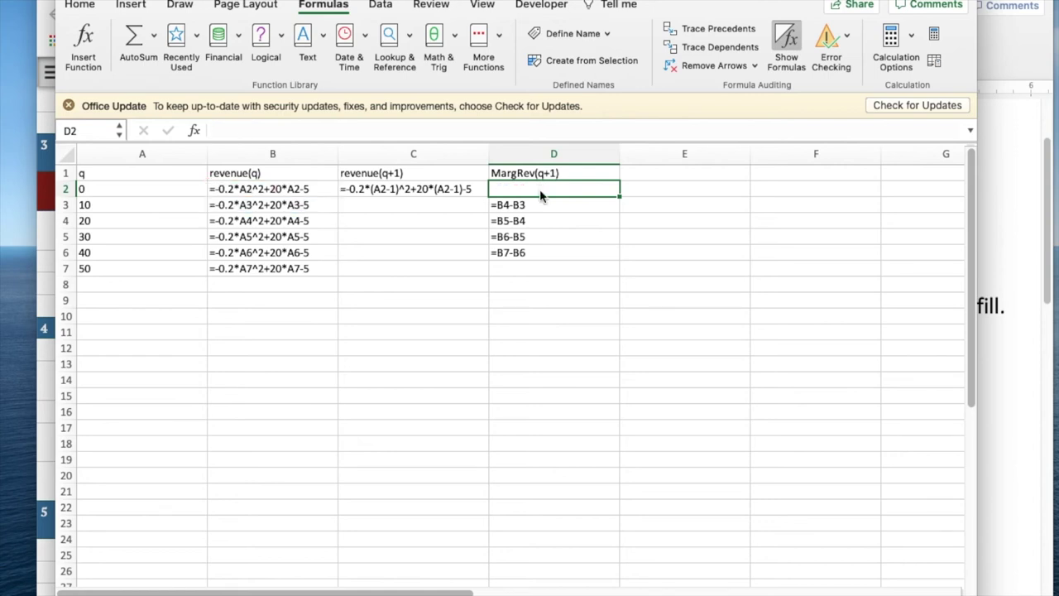
type("=")
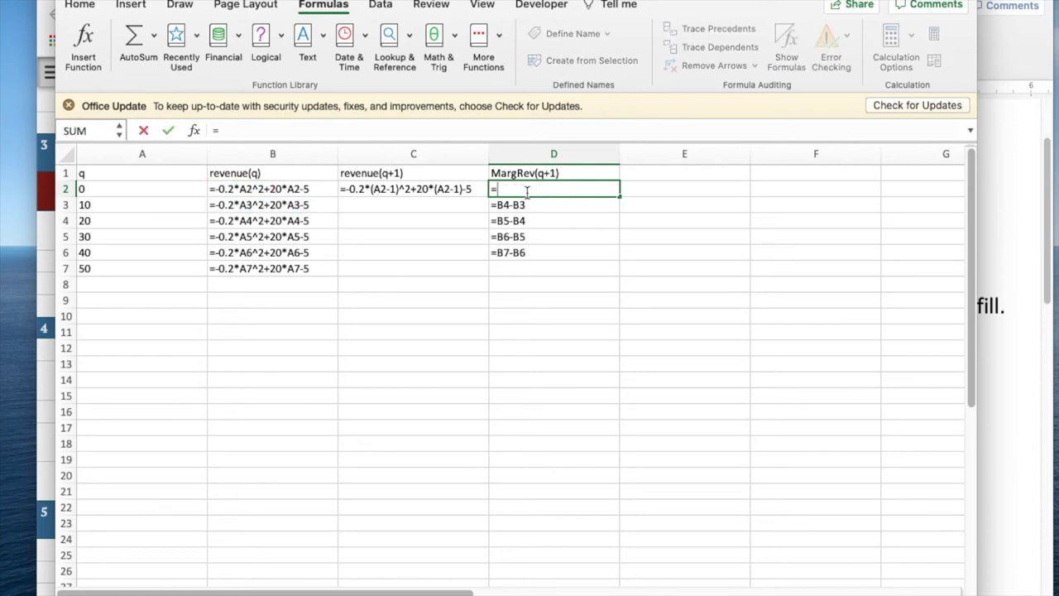
left_click(461, 189)
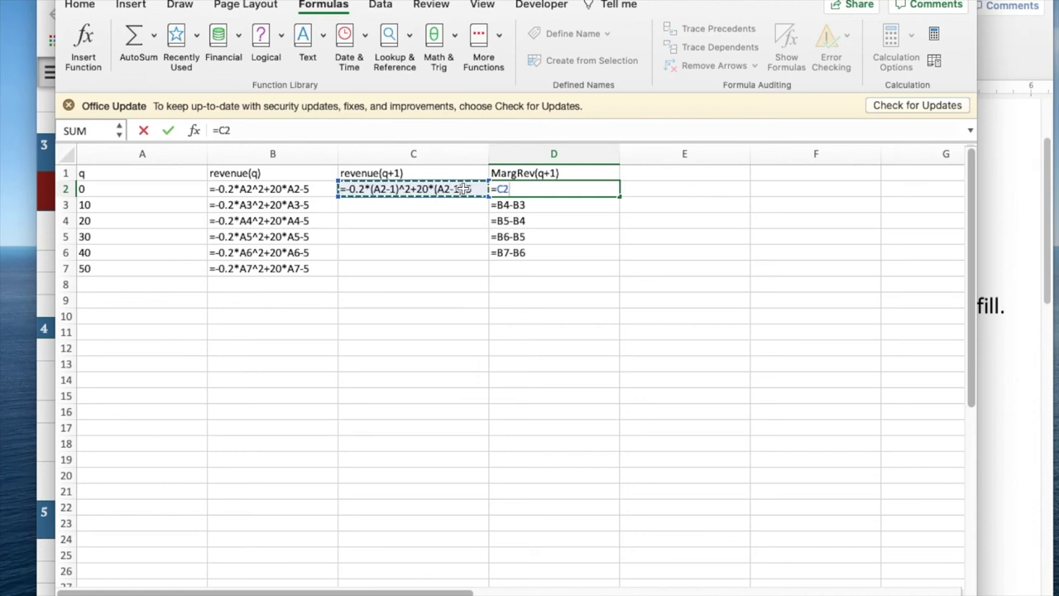
type("-")
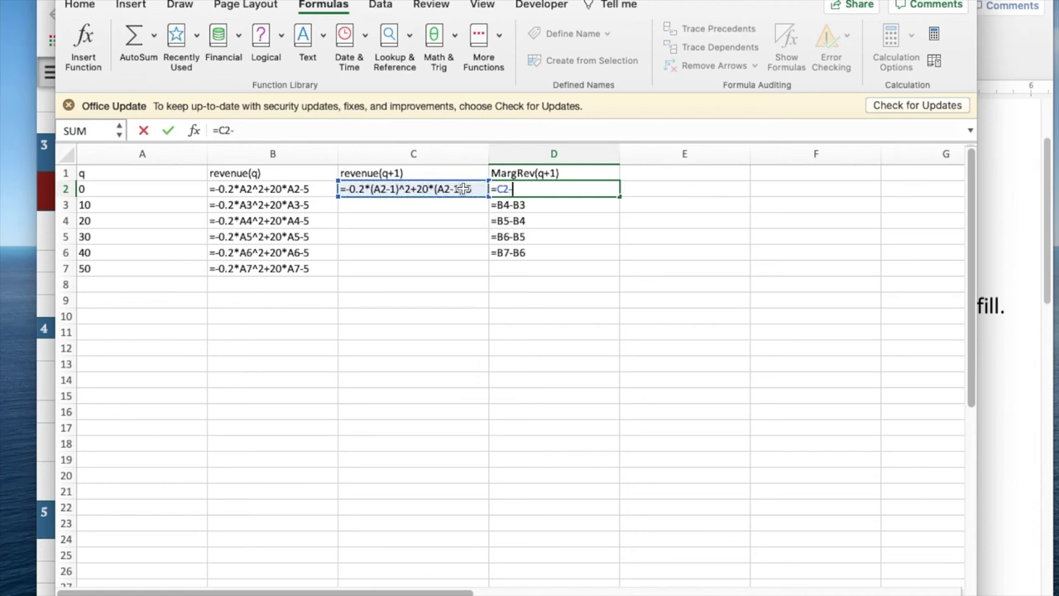
left_click(299, 189)
key("Return")
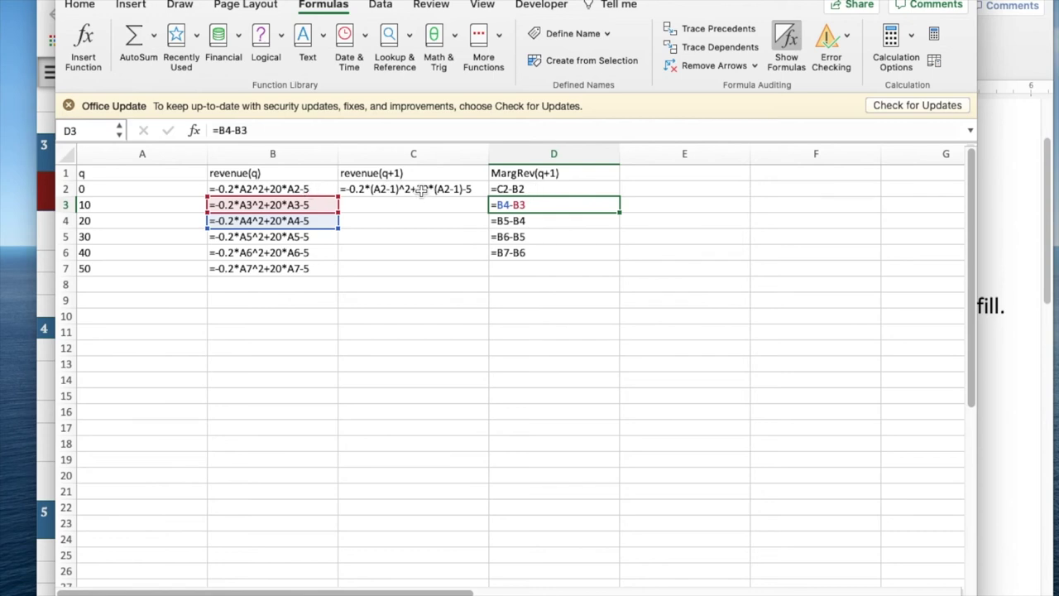
left_click_drag(424, 190, 616, 257)
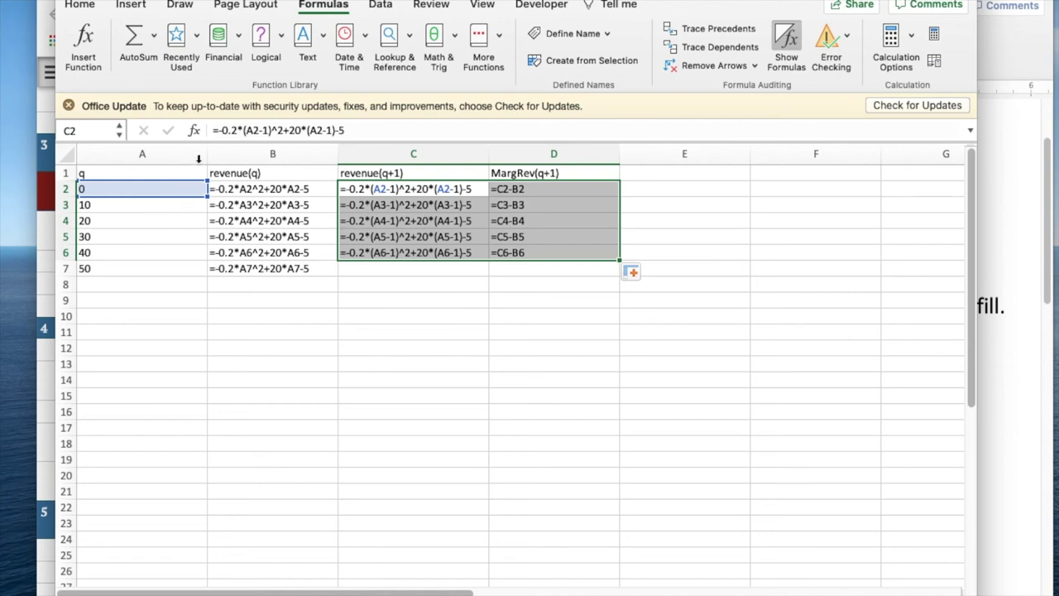
Insert a new column B before revenue(q) with the header q+1.
left_click(250, 153)
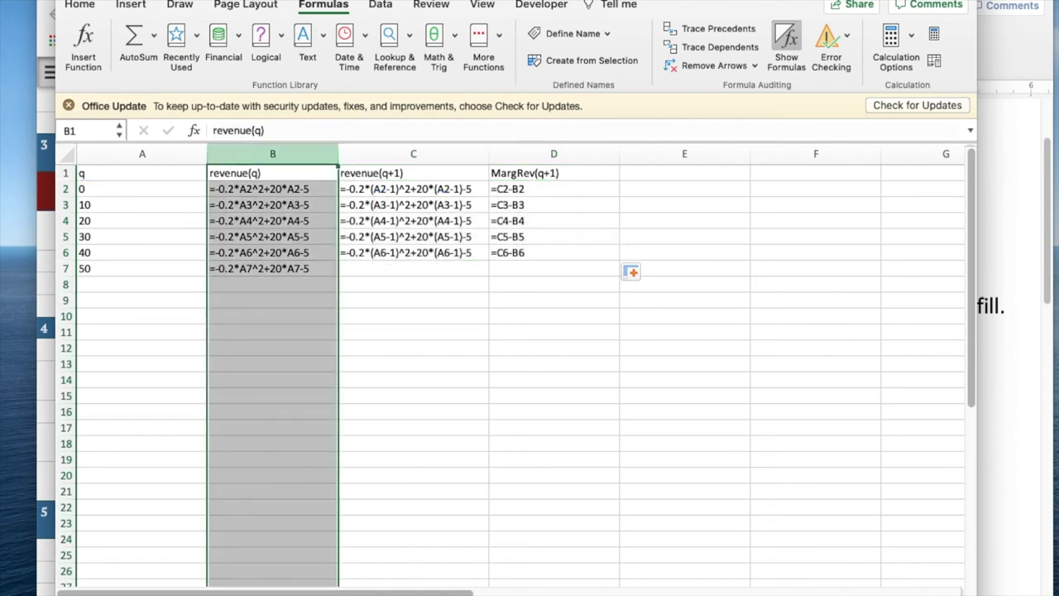
left_click(213, 0)
left_click(234, 6)
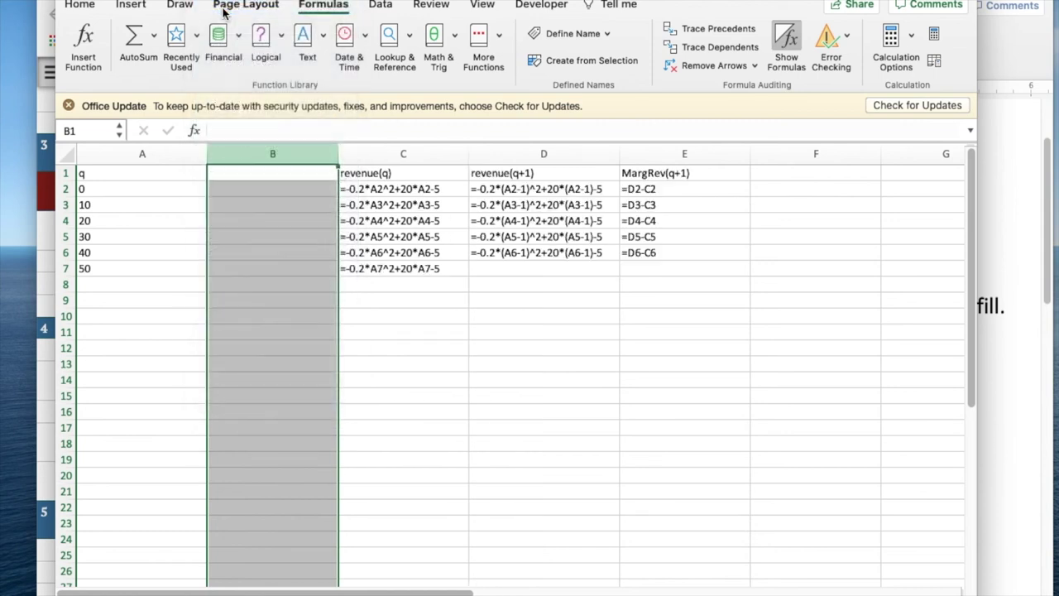
left_click(236, 172)
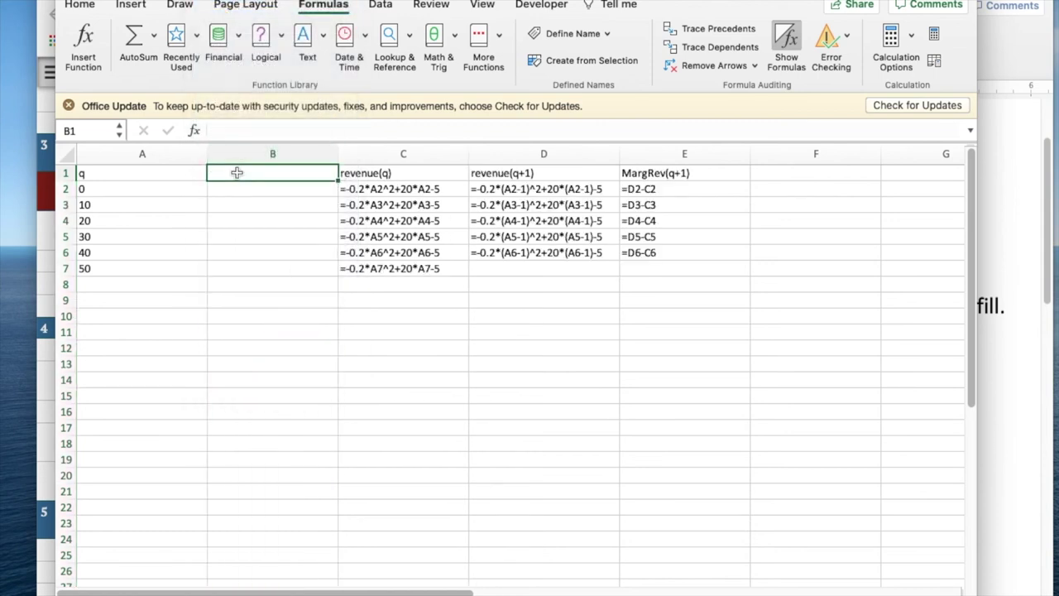
type("q+1")
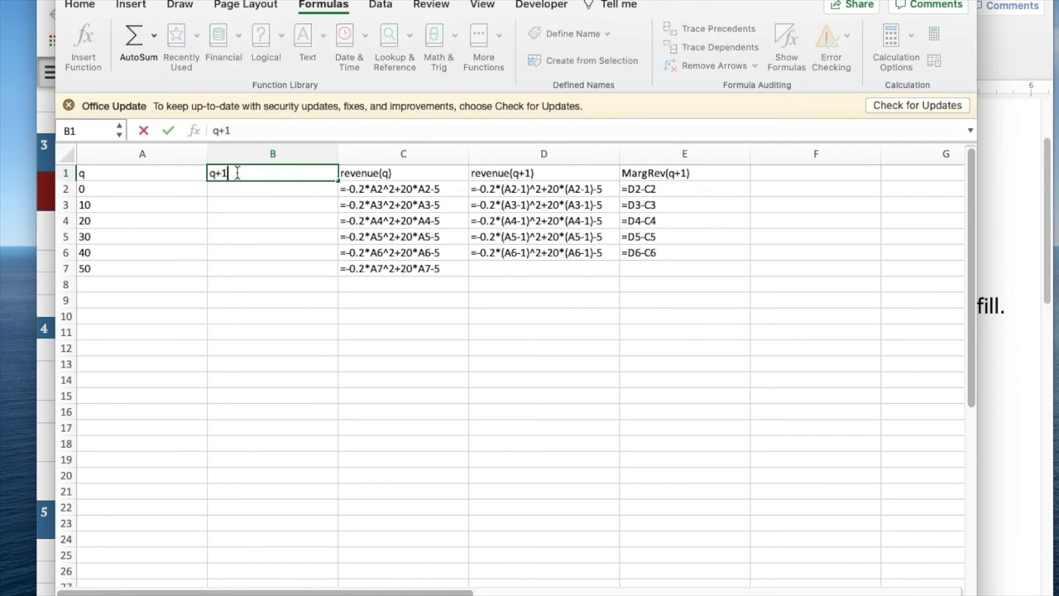
key("Return")
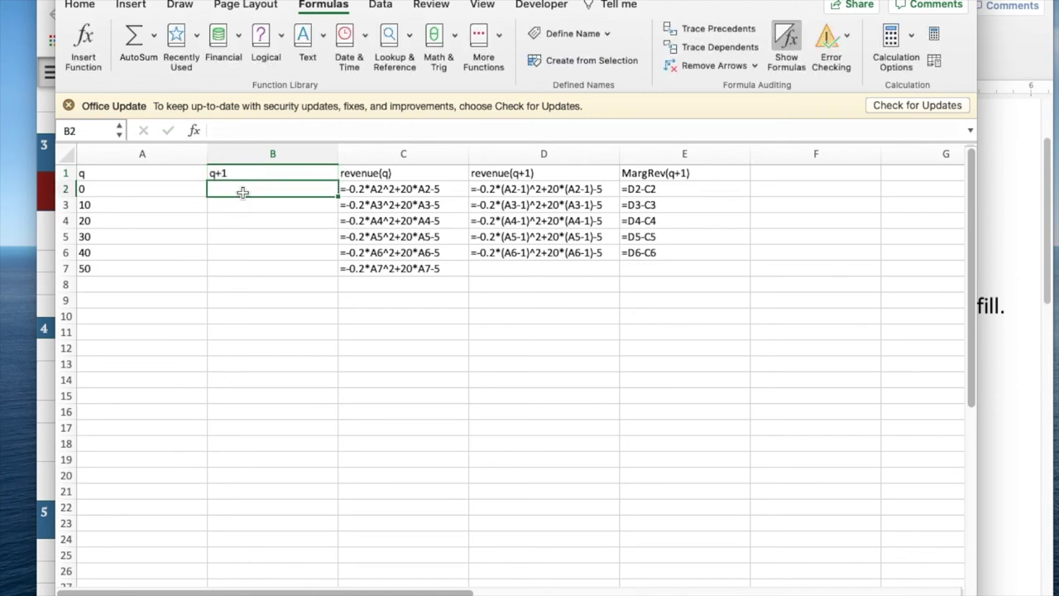
Enter =A2+1 in B2 and fill it down to B7.
type("=")
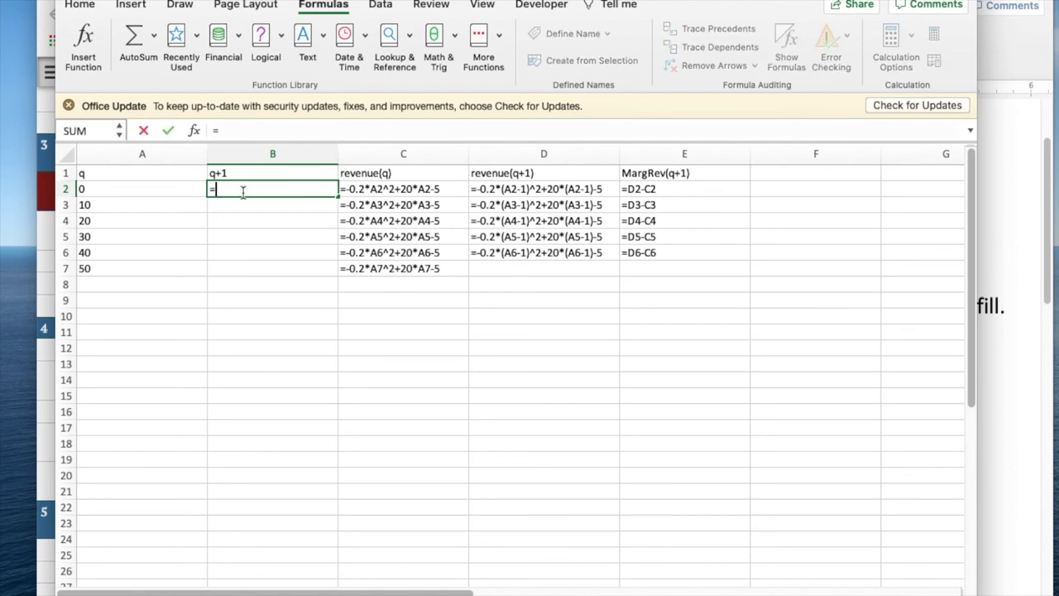
left_click(173, 188)
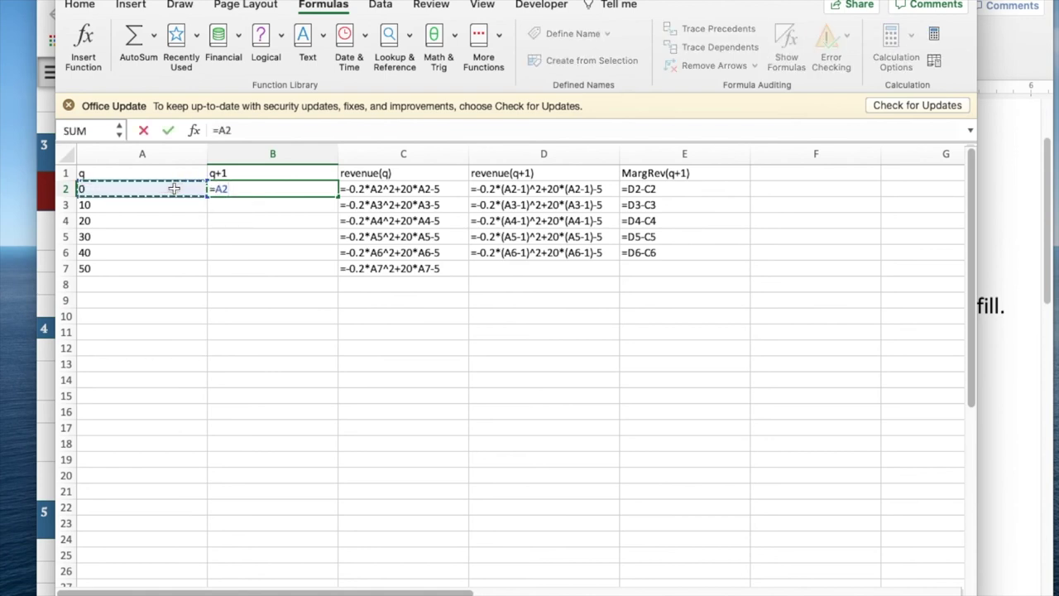
type("+1")
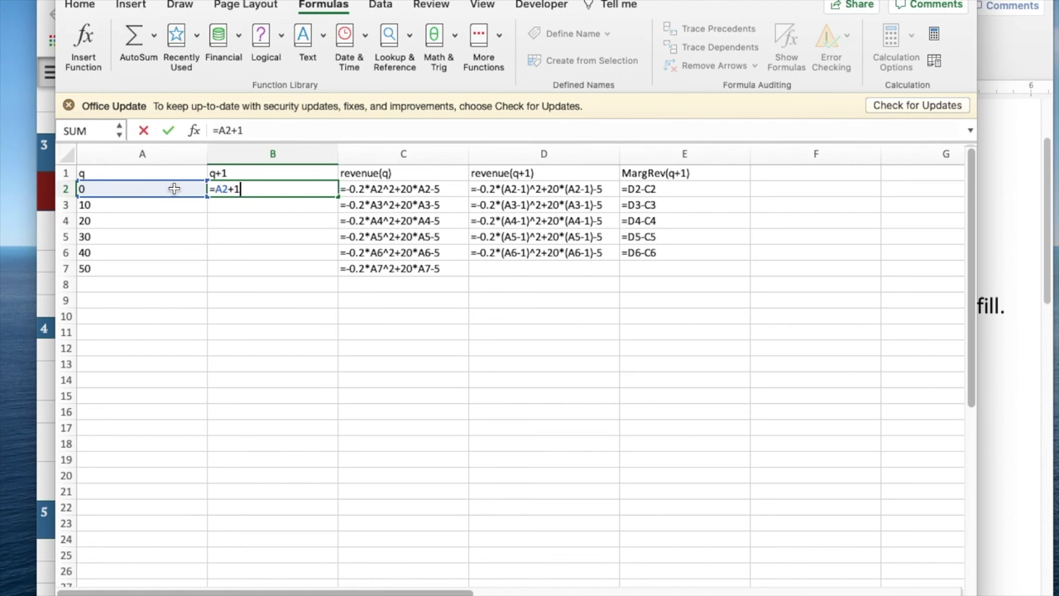
key("Return")
left_click(304, 191)
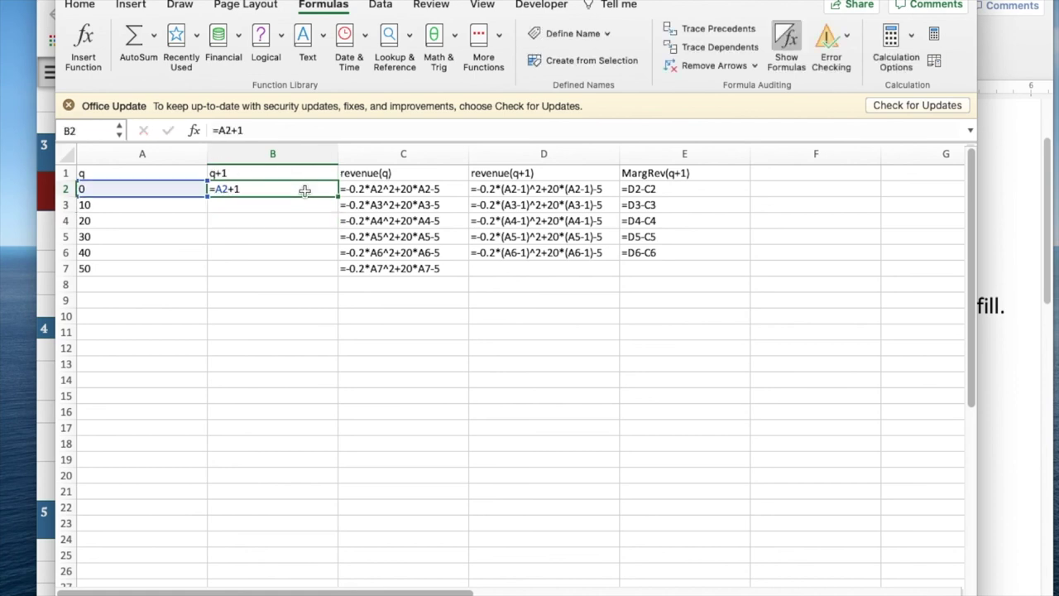
left_click_drag(336, 196, 326, 274)
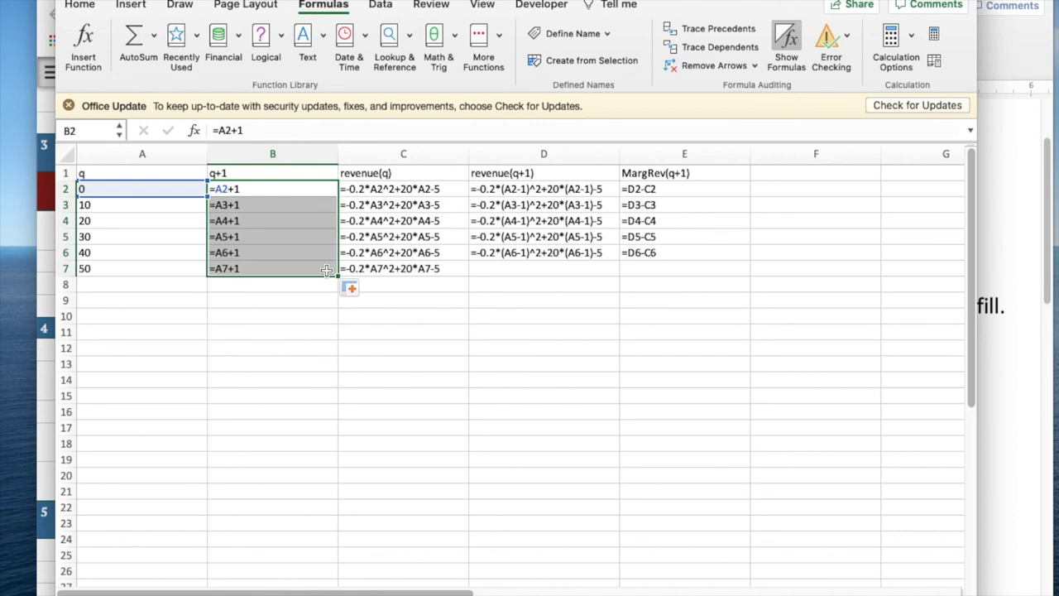
Copy C2's revenue formula into D2 as =-0.2*B2^2+20*B2-5, then fill C2:D2 down to row 7.
left_click(396, 190)
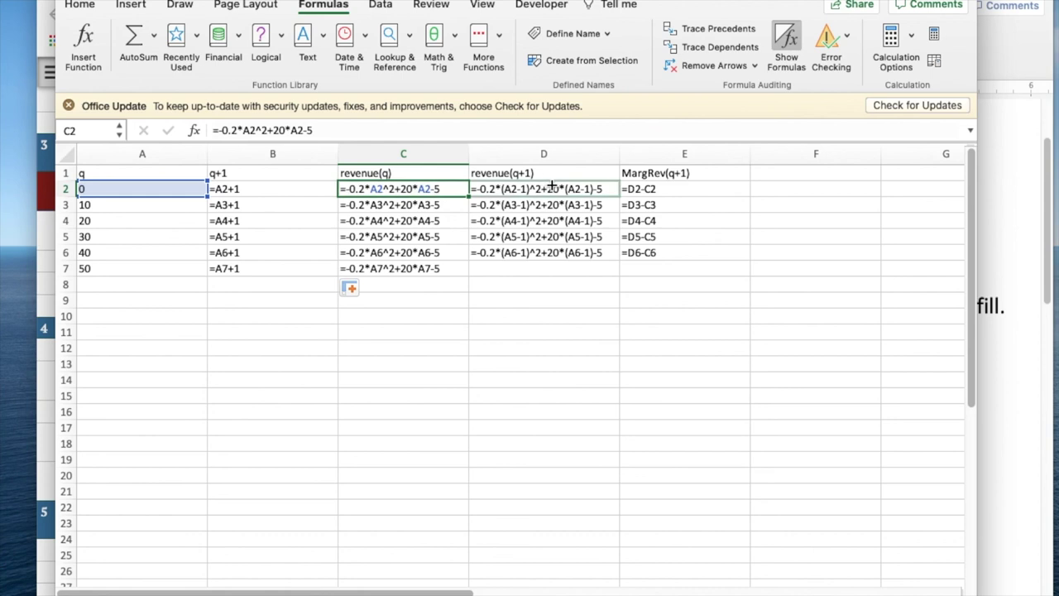
left_click_drag(574, 188, 573, 189)
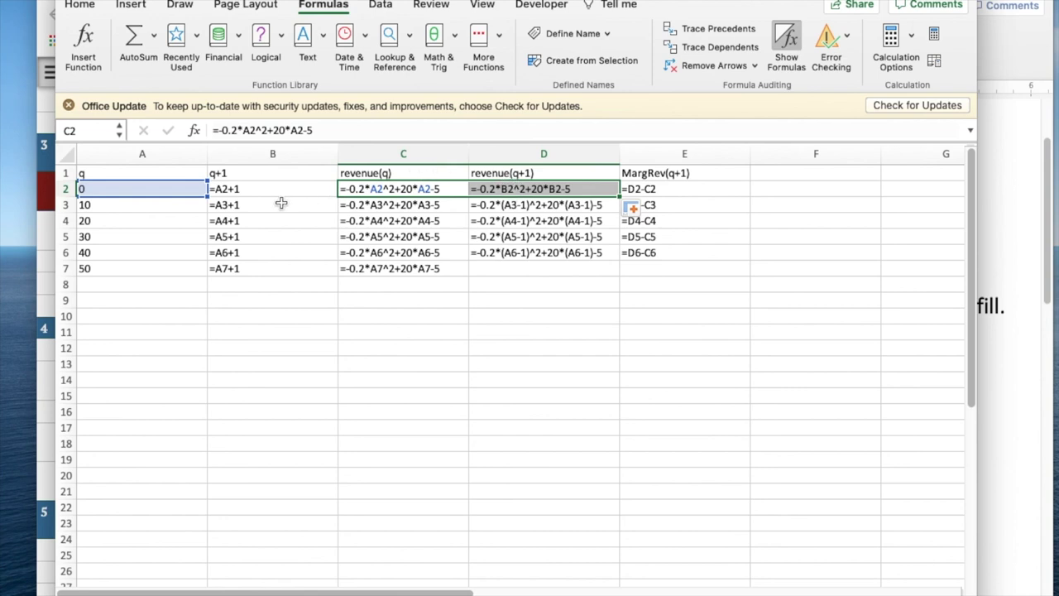
left_click_drag(618, 196, 613, 274)
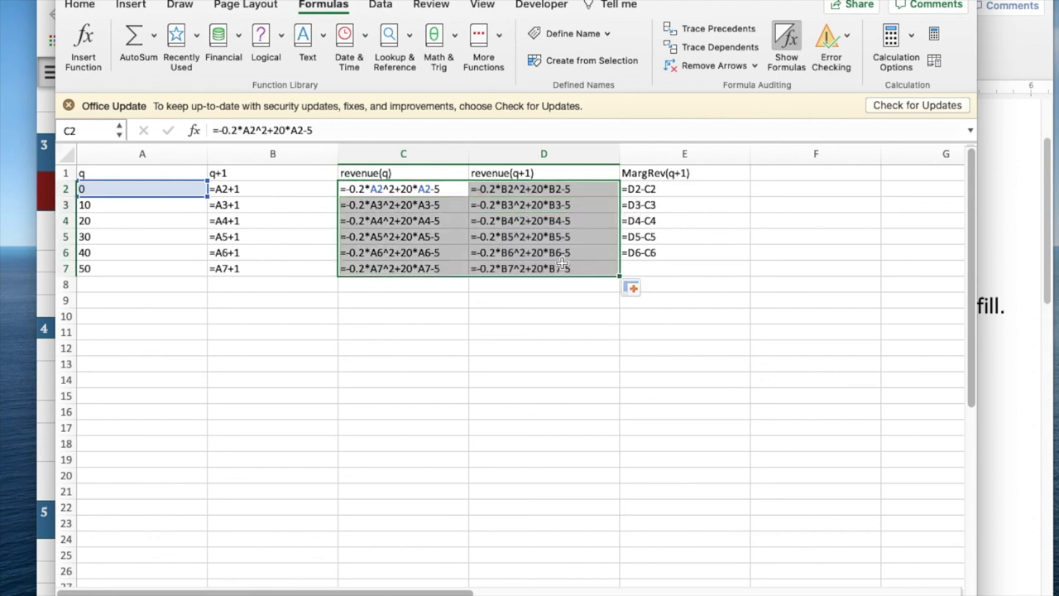